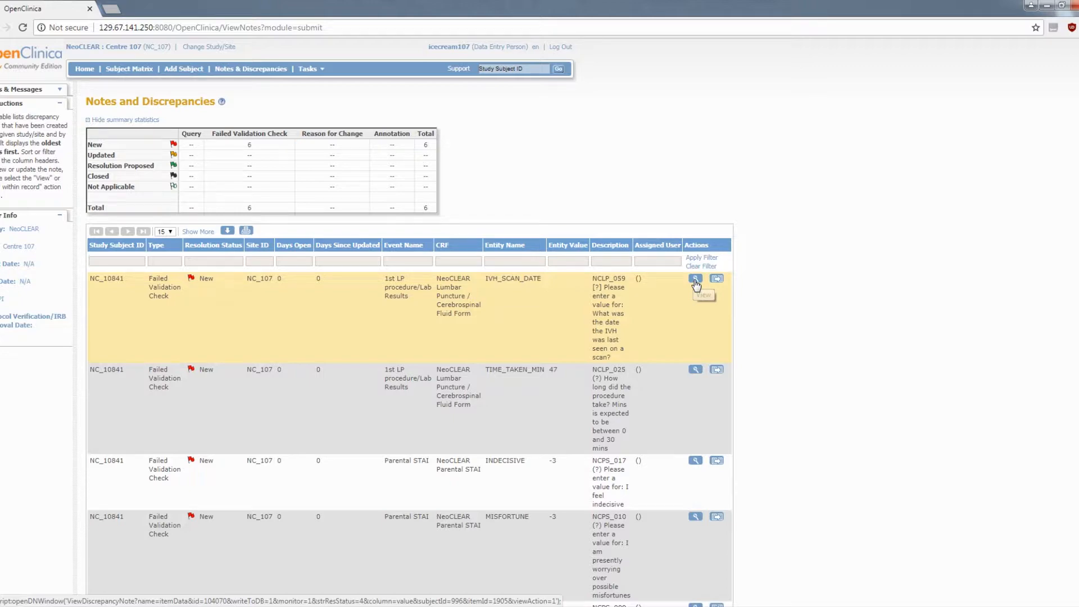
# Update the IVH_SCAN_DATE discrepancy note with description "Will know value soon" and detailed note "Waiting for notes", submit it and close the note
pyautogui.click(696, 280)
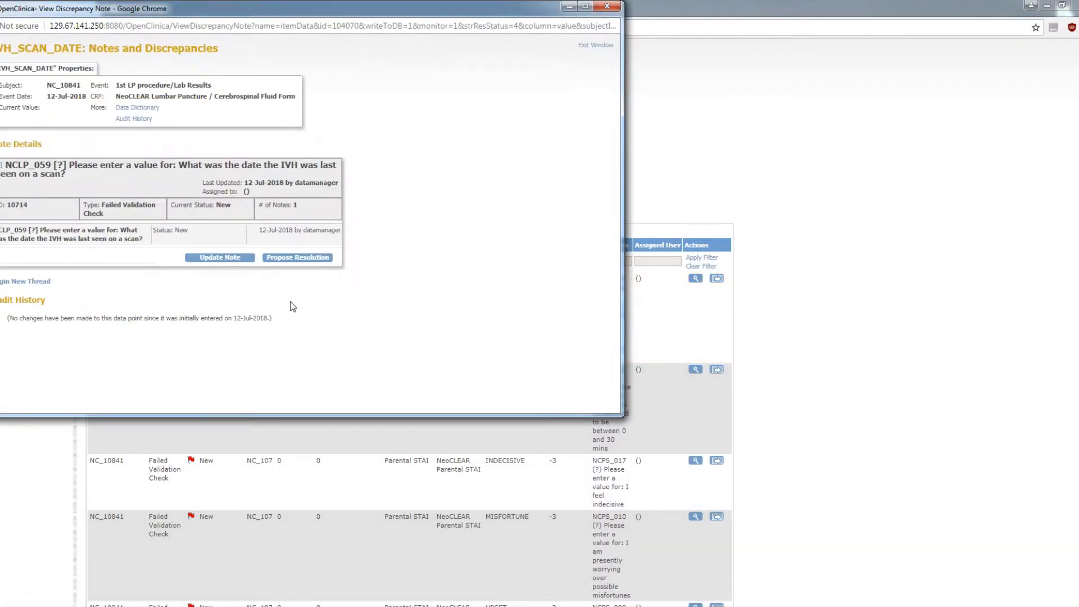
pyautogui.click(238, 261)
pyautogui.write('Will know value soon')
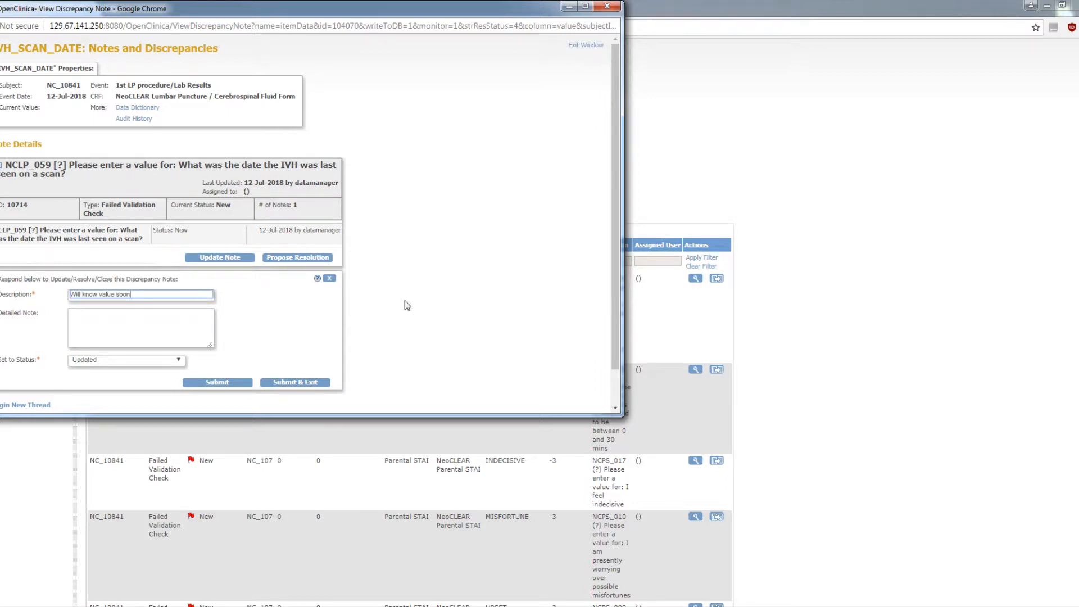
pyautogui.press('Tab')
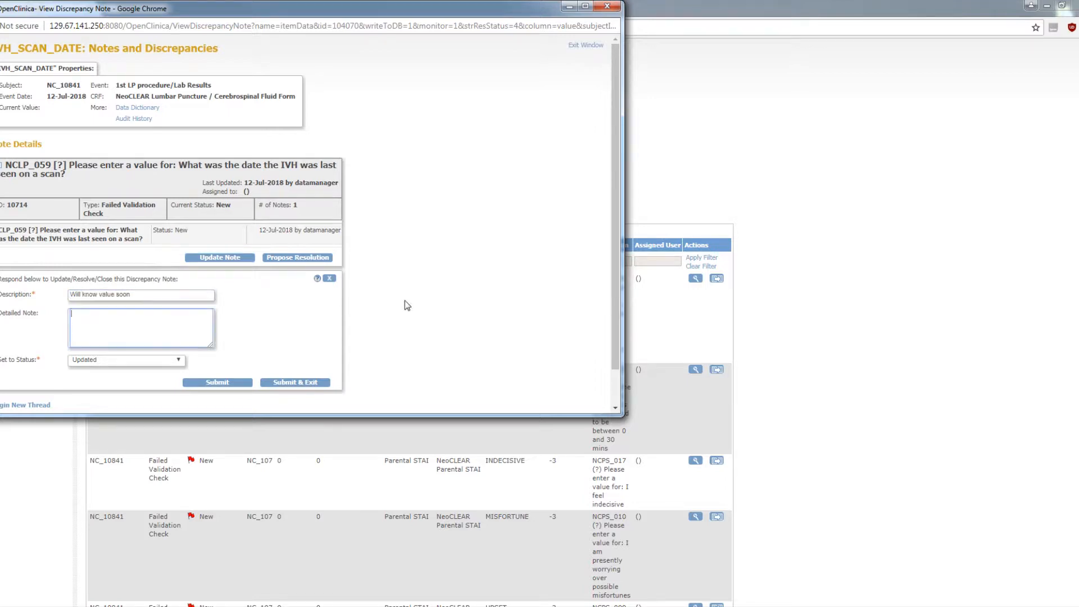
pyautogui.write('Waiting for notes')
pyautogui.click(228, 381)
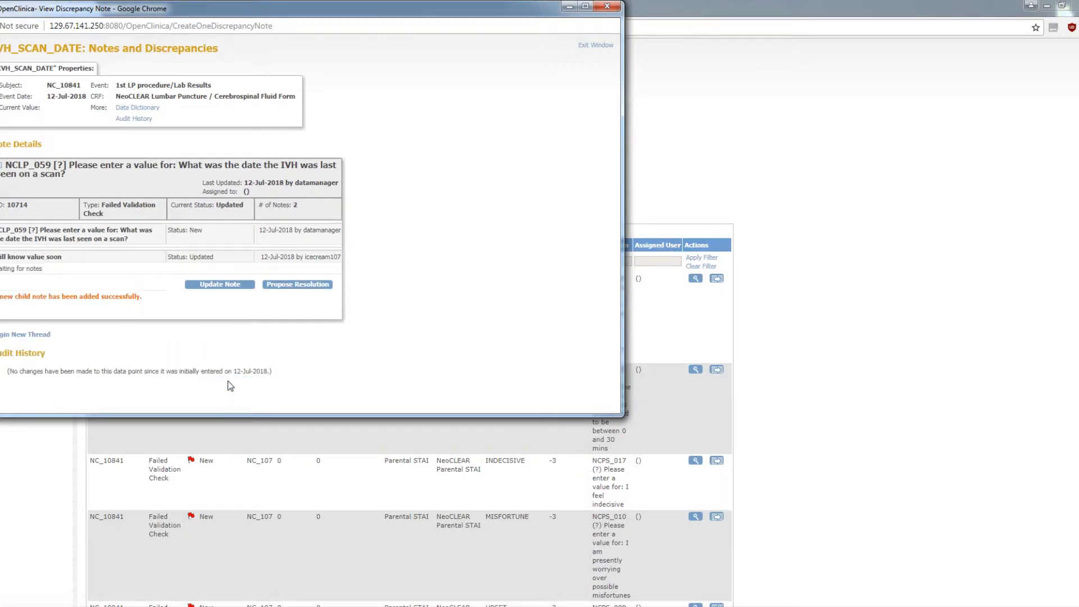
pyautogui.click(595, 45)
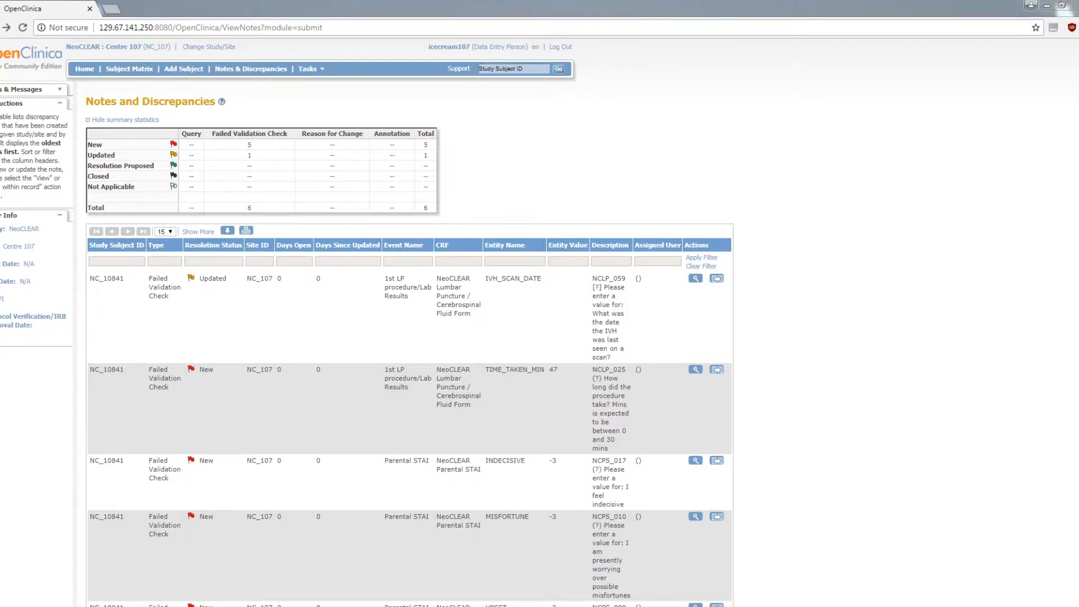
# Open the TIME_TAKEN_MIN discrepancy within its record, set the procedure duration to 4 minutes and try to save the form
pyautogui.click(721, 373)
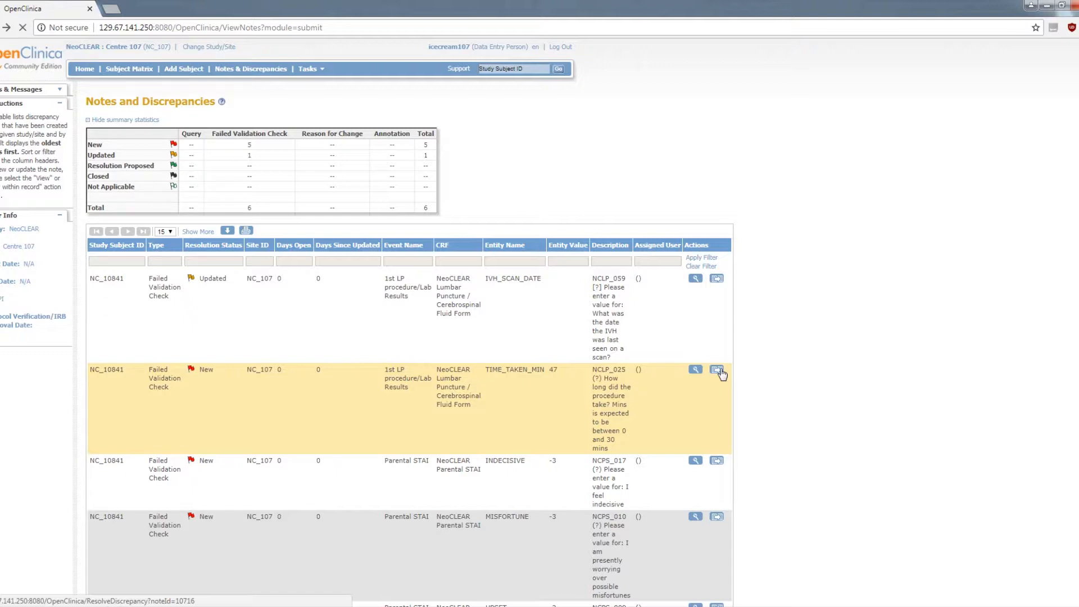
pyautogui.click(718, 370)
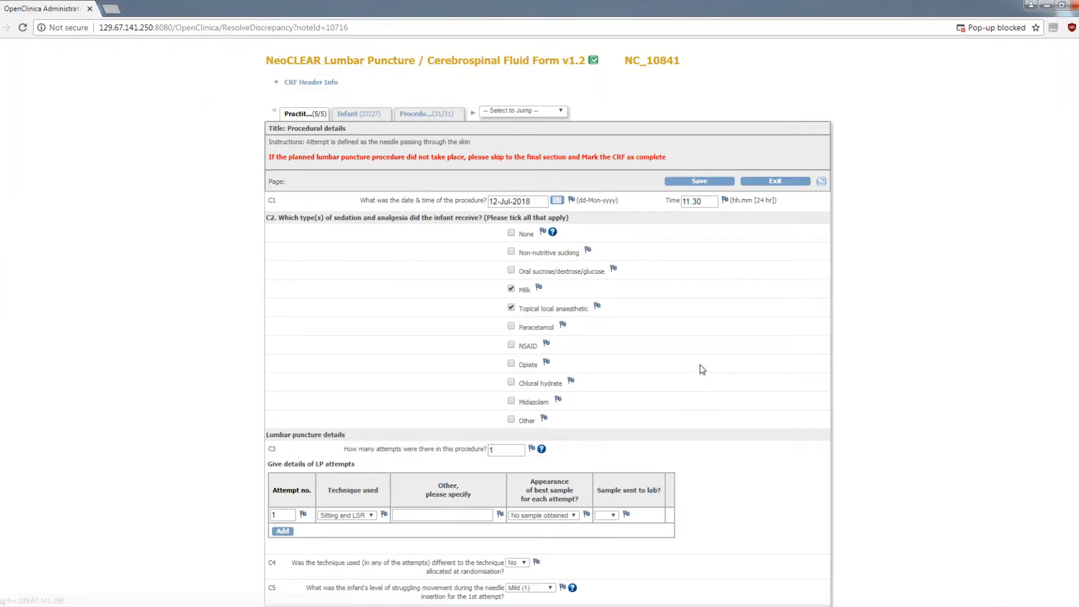
pyautogui.scroll(-2, 966, 388)
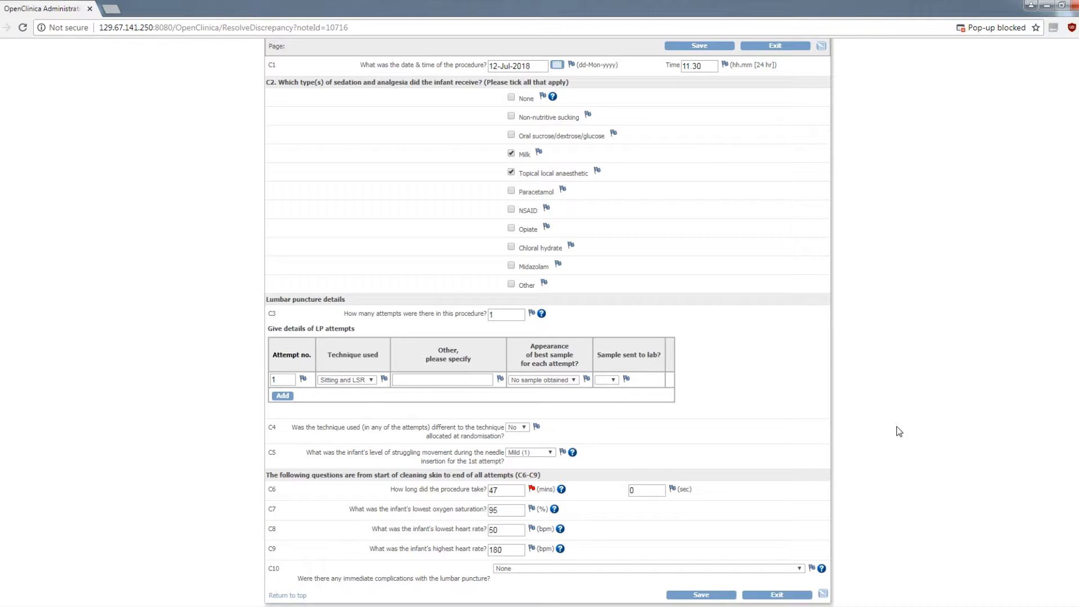
pyautogui.click(504, 490)
pyautogui.press('BackSpace')
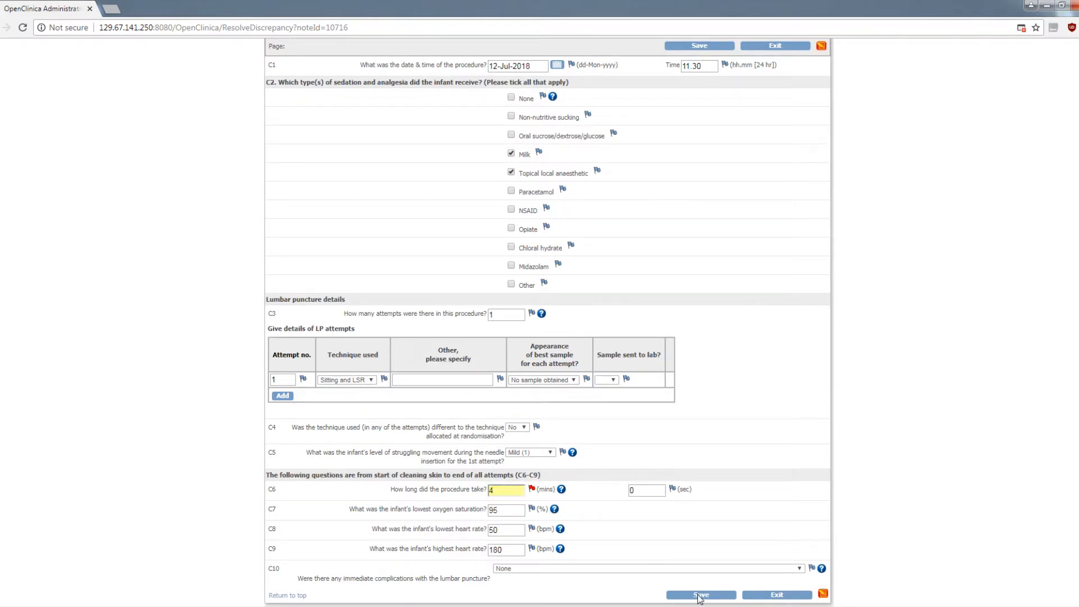
pyautogui.click(700, 596)
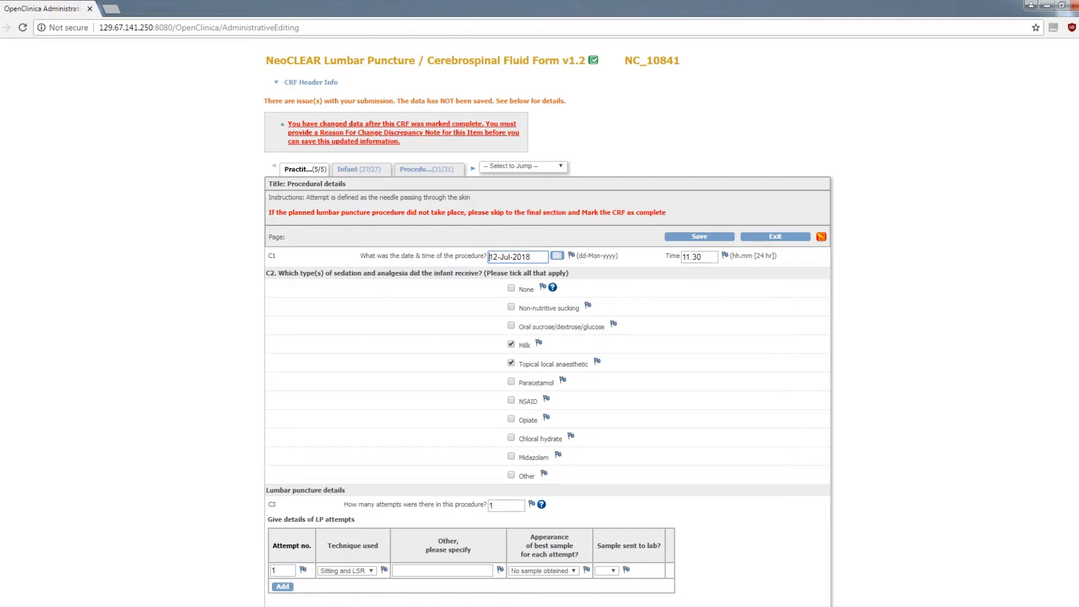
# Propose a resolution for the flagged procedure duration with description "Unintentional typo" and a detailed note about the mistaken 47 entry, and submit it
pyautogui.scroll(-3, 1062, 452)
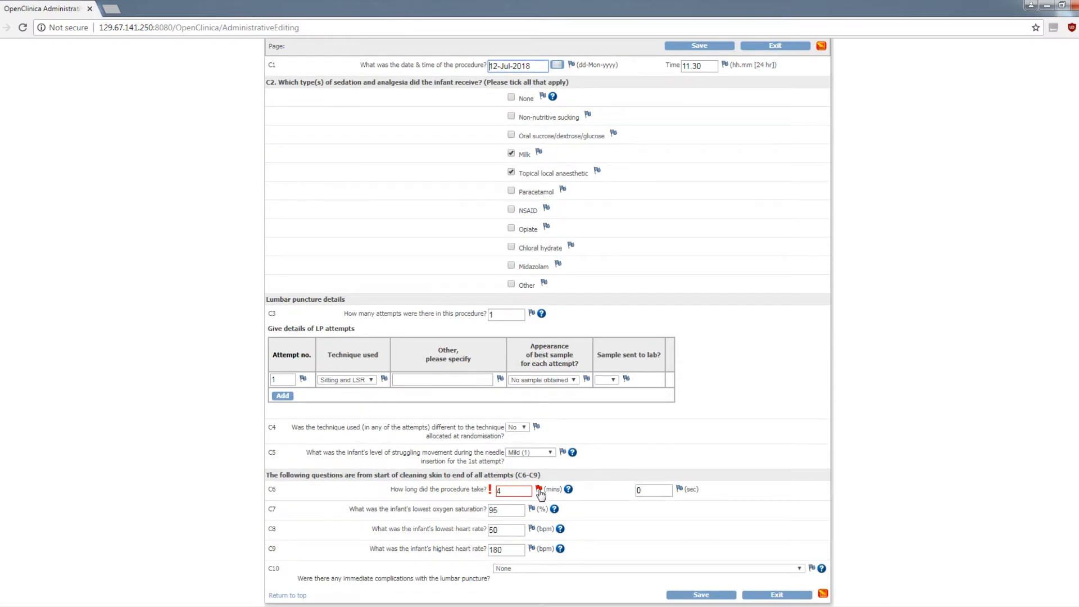
pyautogui.click(539, 490)
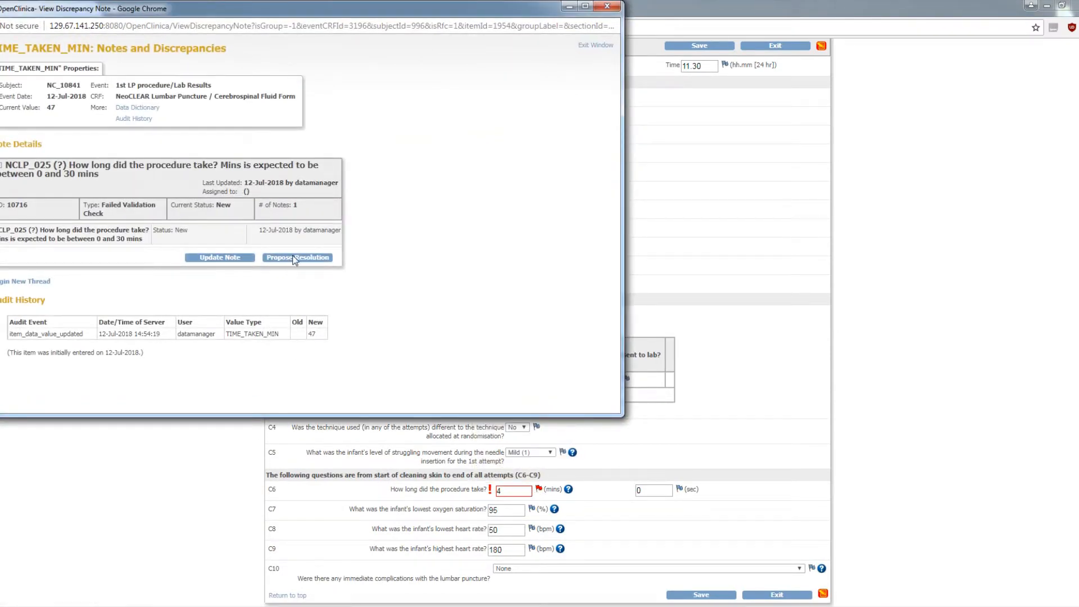
pyautogui.click(295, 259)
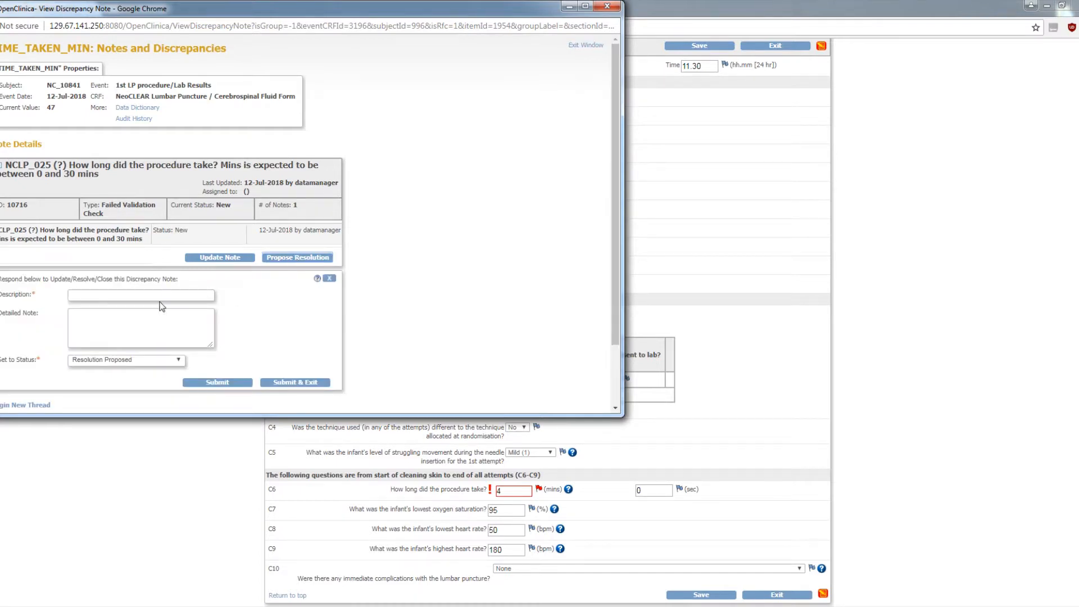
pyautogui.scroll(-2, 132, 305)
pyautogui.click(102, 220)
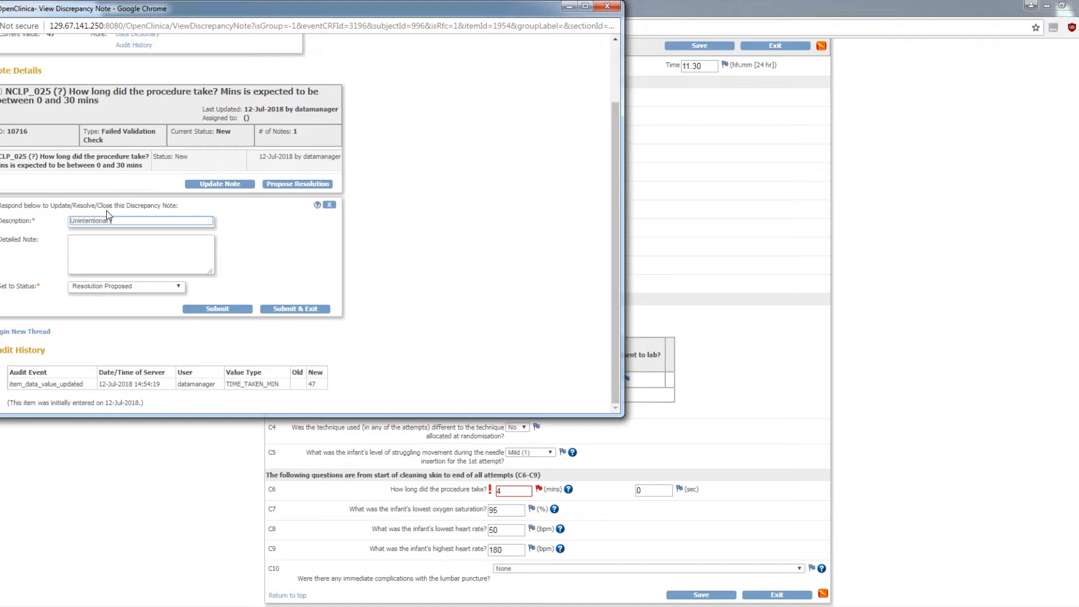
pyautogui.press('Tab')
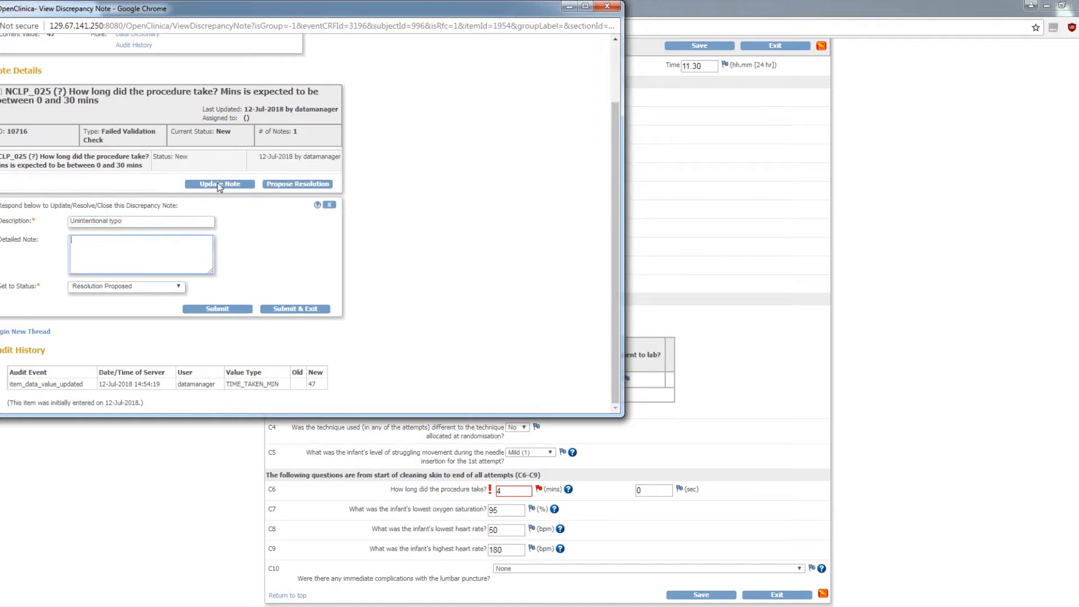
pyautogui.write('Entered 47 instead of 4')
pyautogui.click(310, 314)
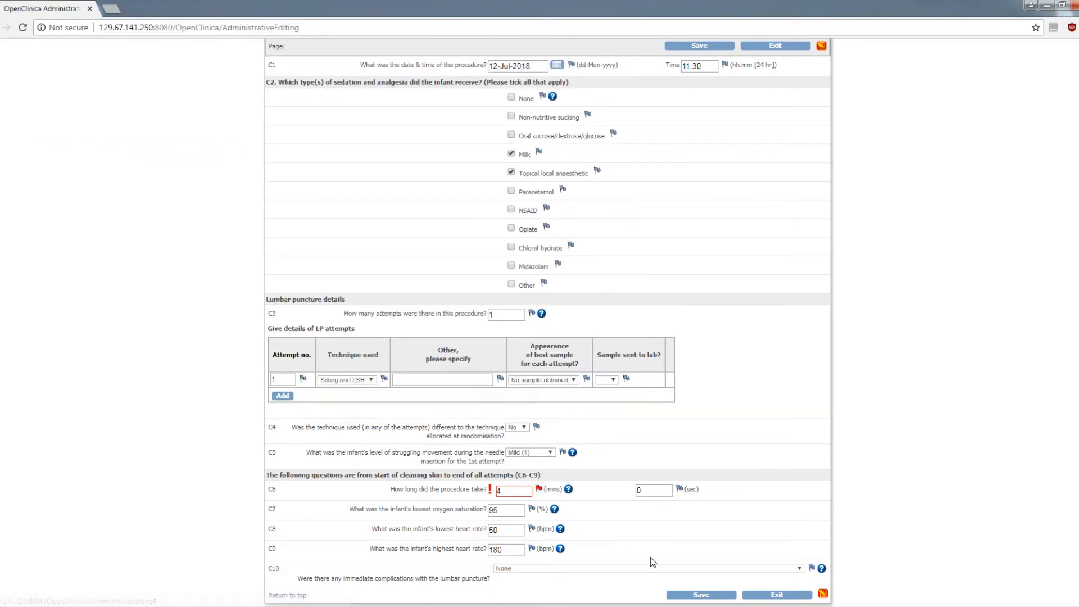
# Save the corrected lumbar puncture form and return to the Notes and Discrepancies list
pyautogui.click(702, 596)
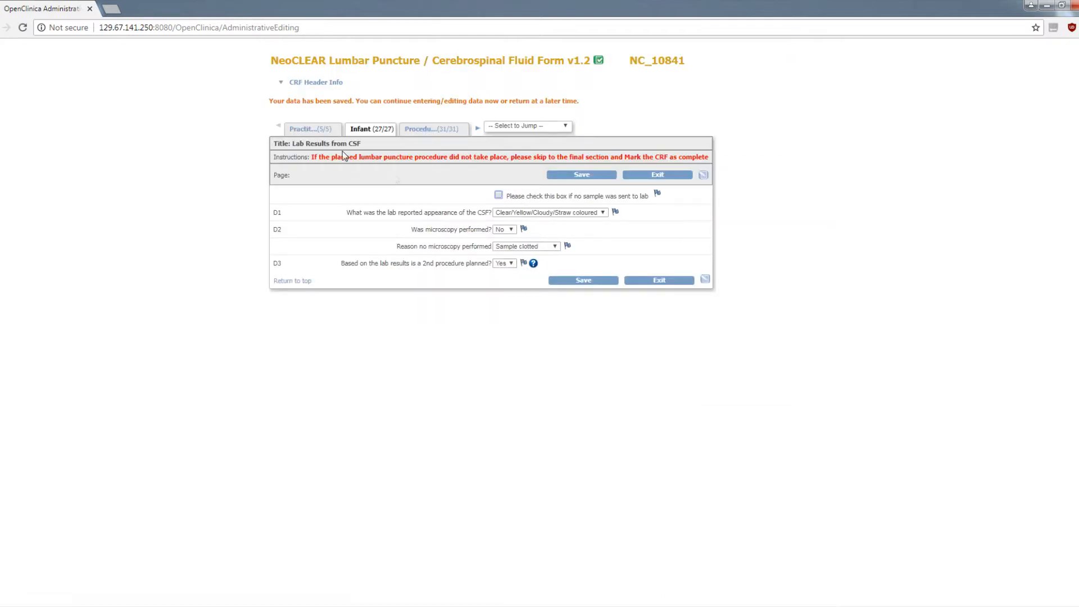
pyautogui.click(431, 129)
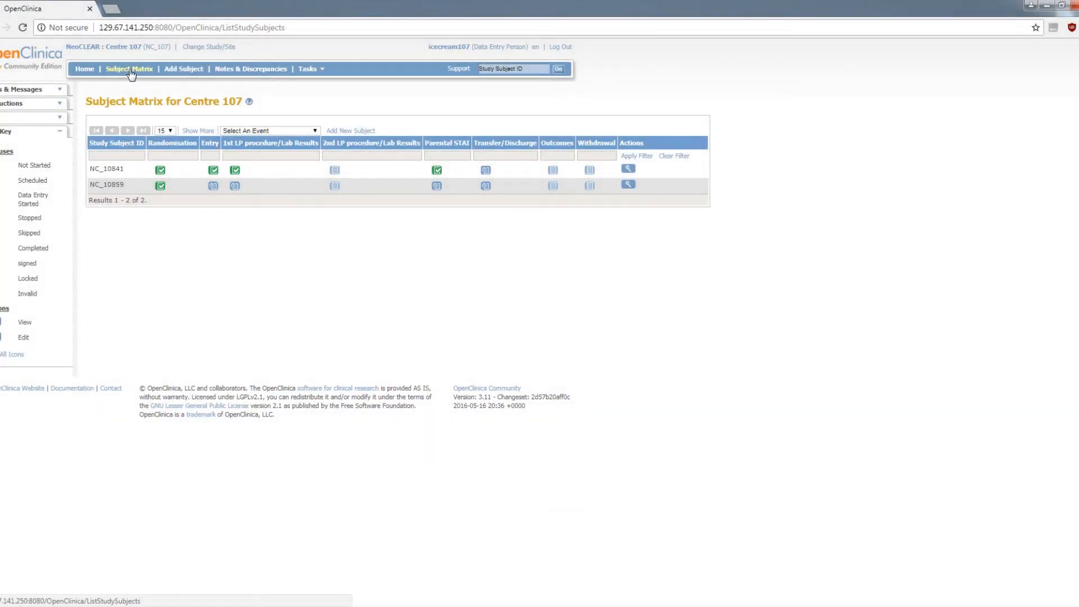
pyautogui.click(233, 73)
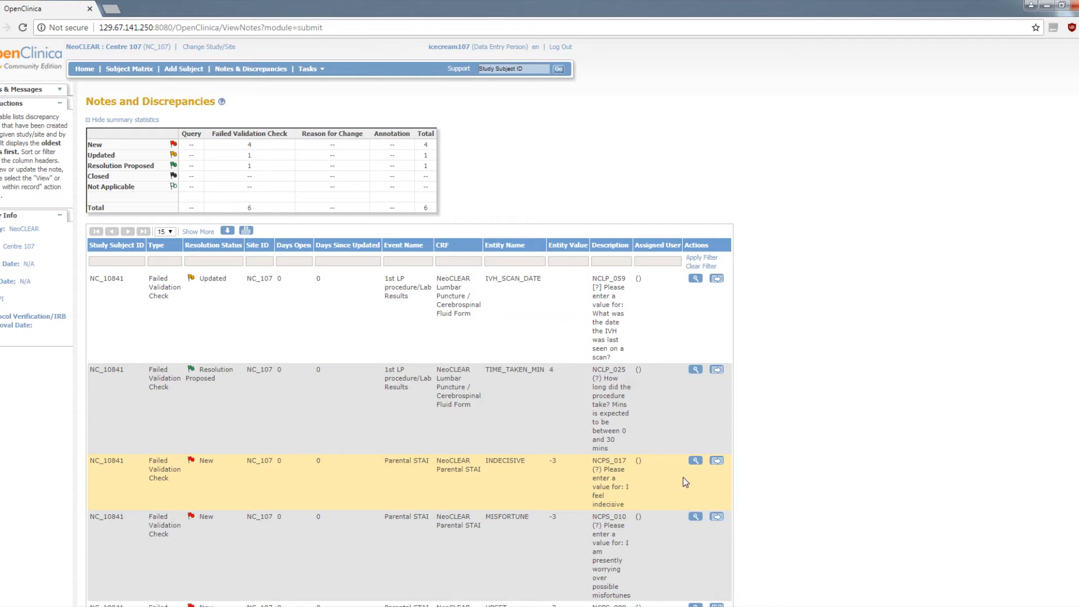
# Open the INDECISIVE discrepancy within its Parental STAI record and bring up the note flagged on "I feel indecisive"
pyautogui.click(720, 465)
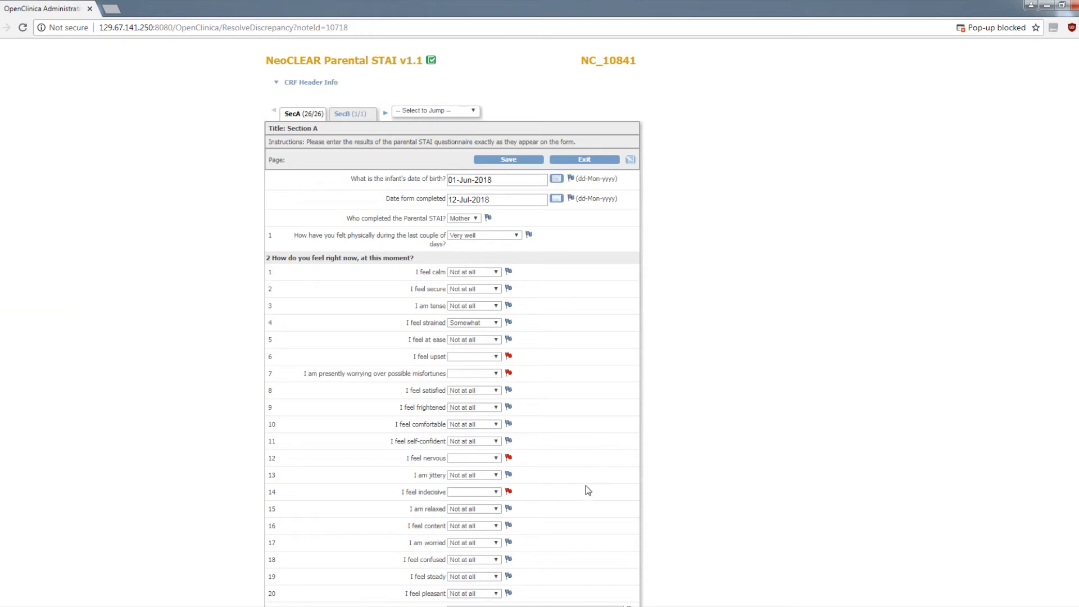
pyautogui.scroll(-2, 585, 492)
pyautogui.moveTo(509, 426)
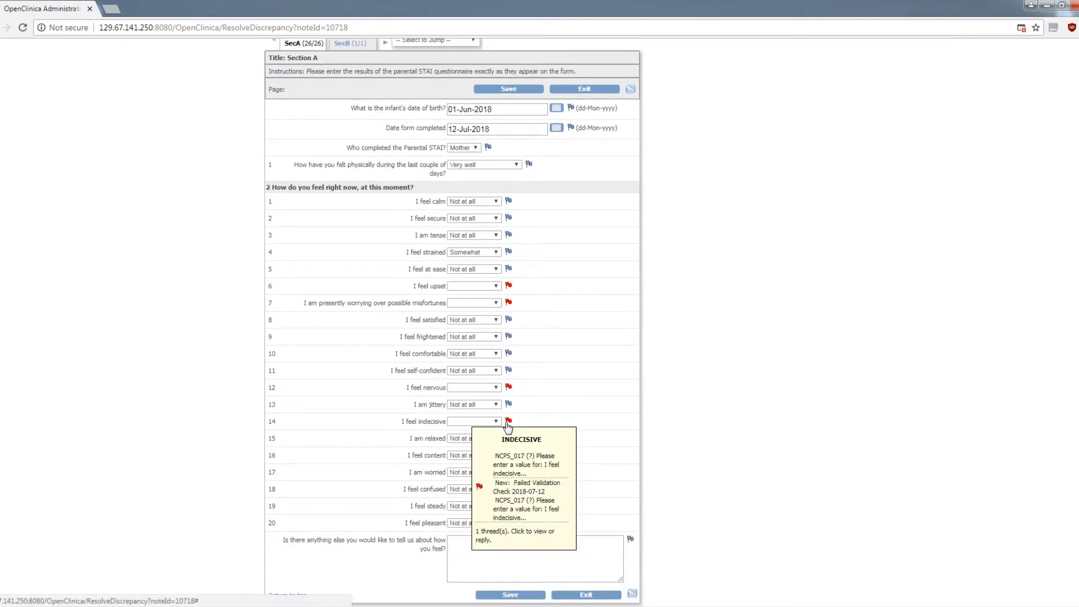
pyautogui.click(508, 425)
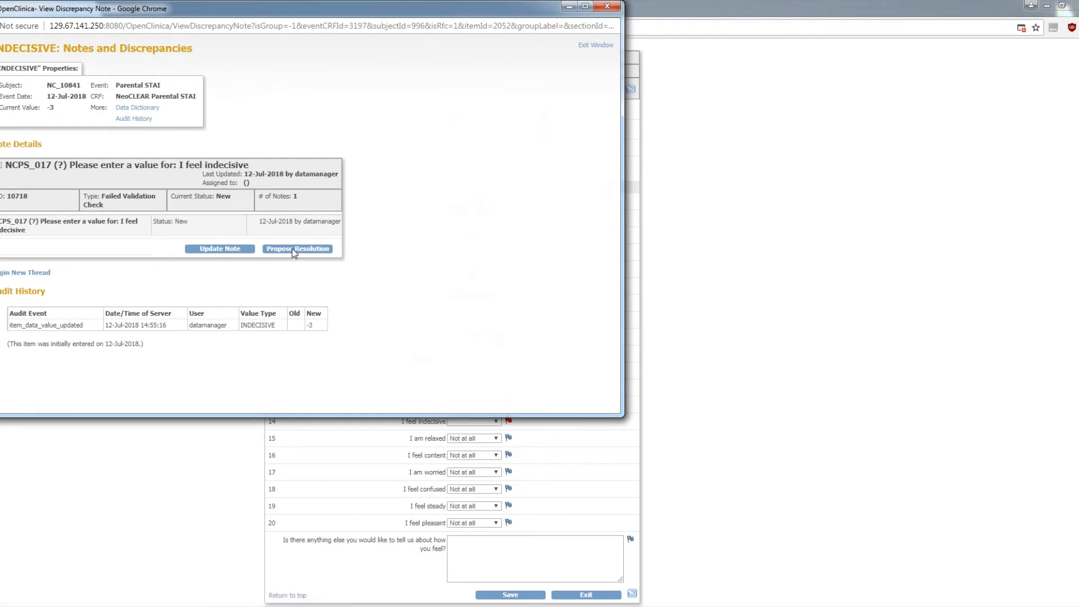
# Propose a resolution with description "Data not entered on paper CRF" and detailed note "Field was not completed on paper CRF", submit it and exit the form
pyautogui.click(293, 250)
pyautogui.click(118, 287)
pyautogui.write('D')
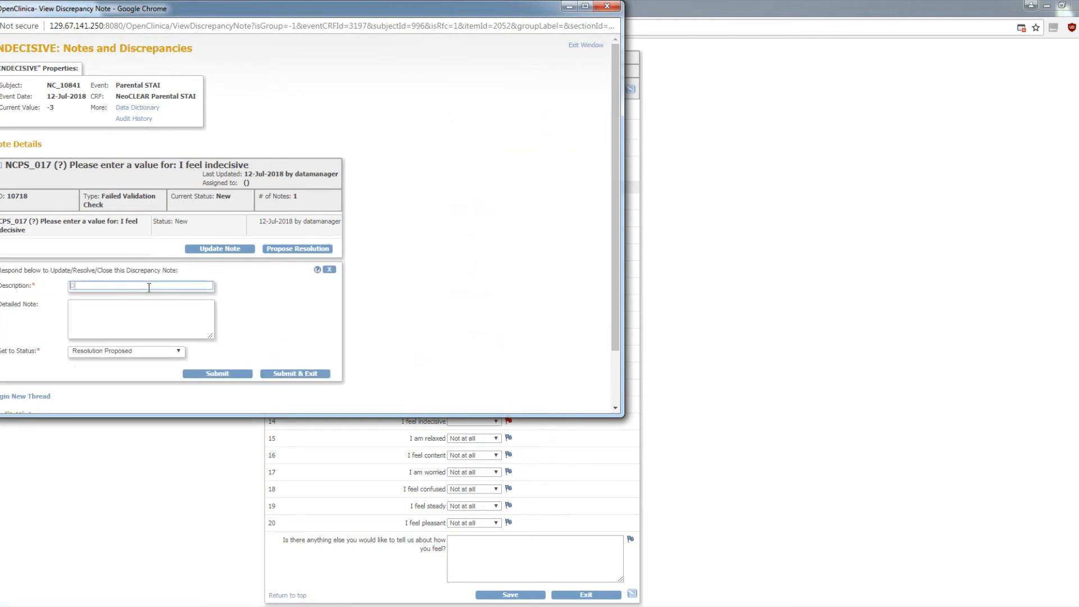
pyautogui.write('ata not entered on paper CRF')
pyautogui.click(158, 314)
pyautogui.write('Field was not completed on paper CRF')
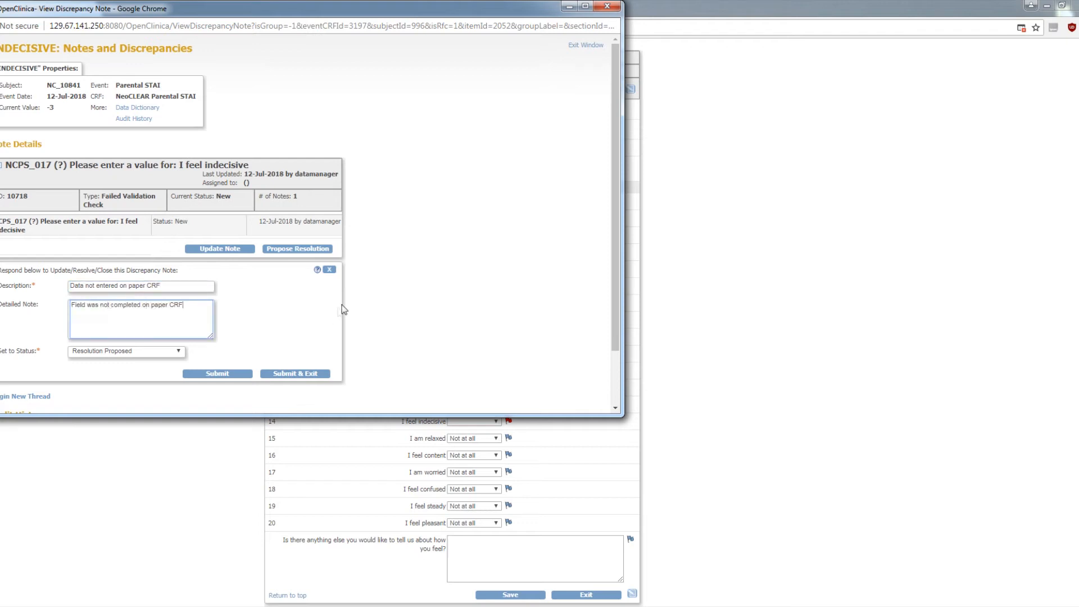
pyautogui.click(296, 375)
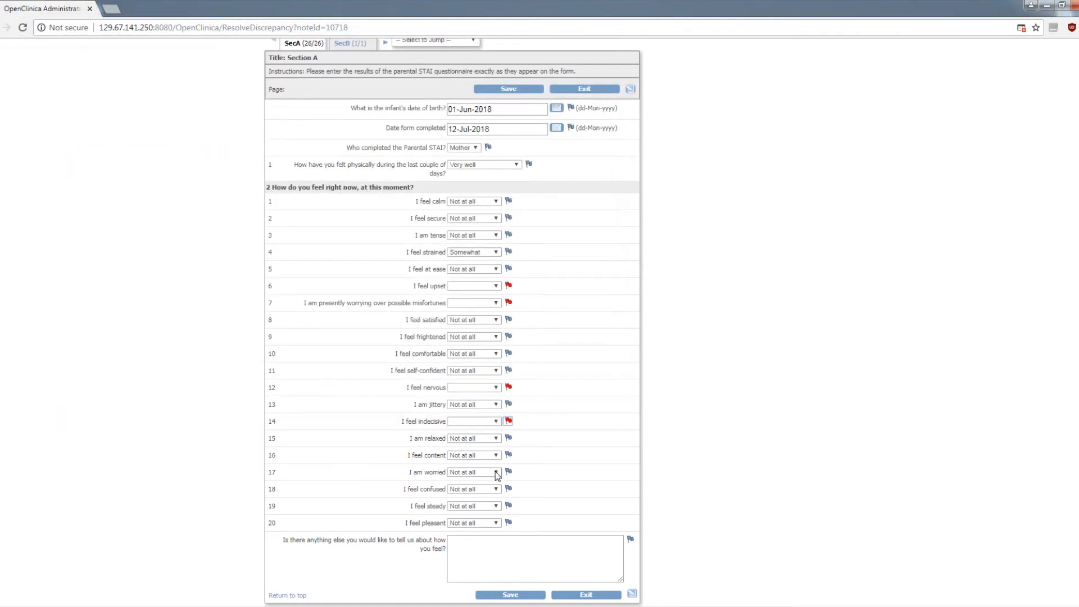
pyautogui.click(590, 597)
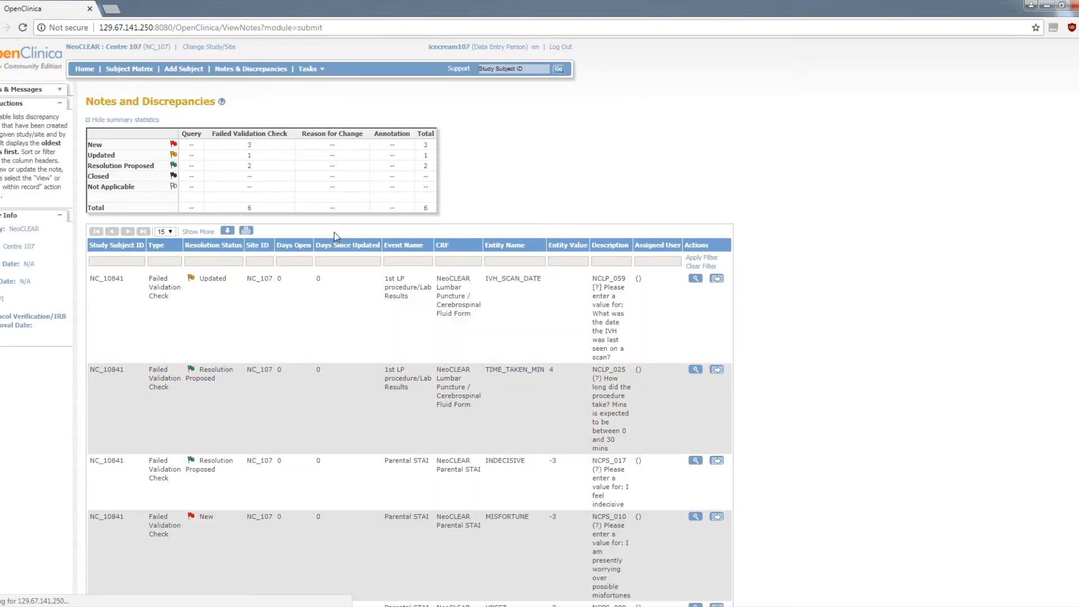
# Propose a resolution for the MISFORTUNE discrepancy with description "Data not entered on paper CRF" and detailed note "Field was not completed on paper CRF"
pyautogui.scroll(-1, 429, 301)
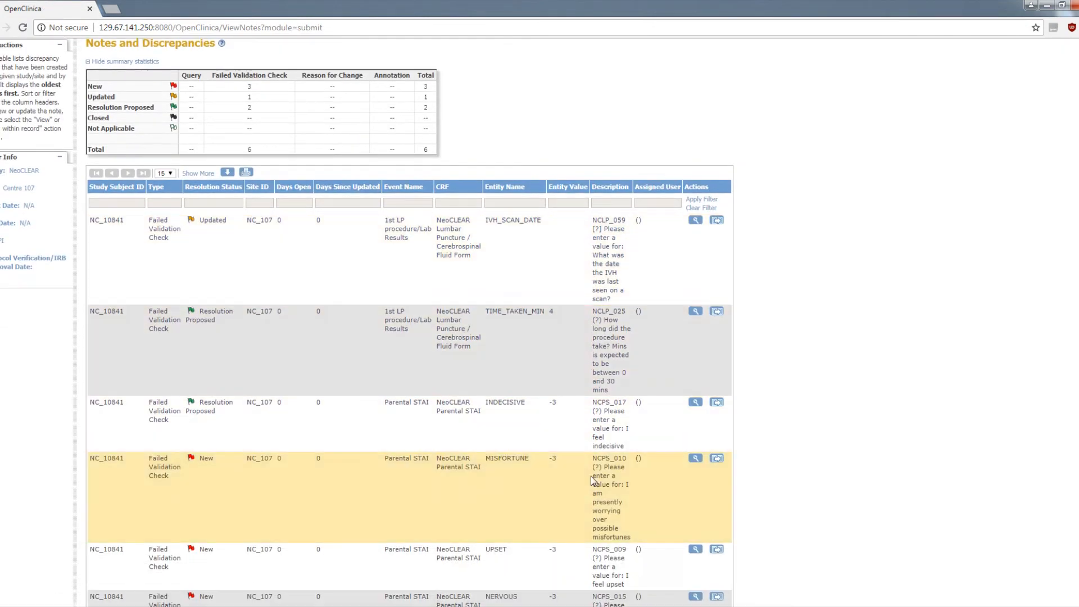
pyautogui.click(696, 460)
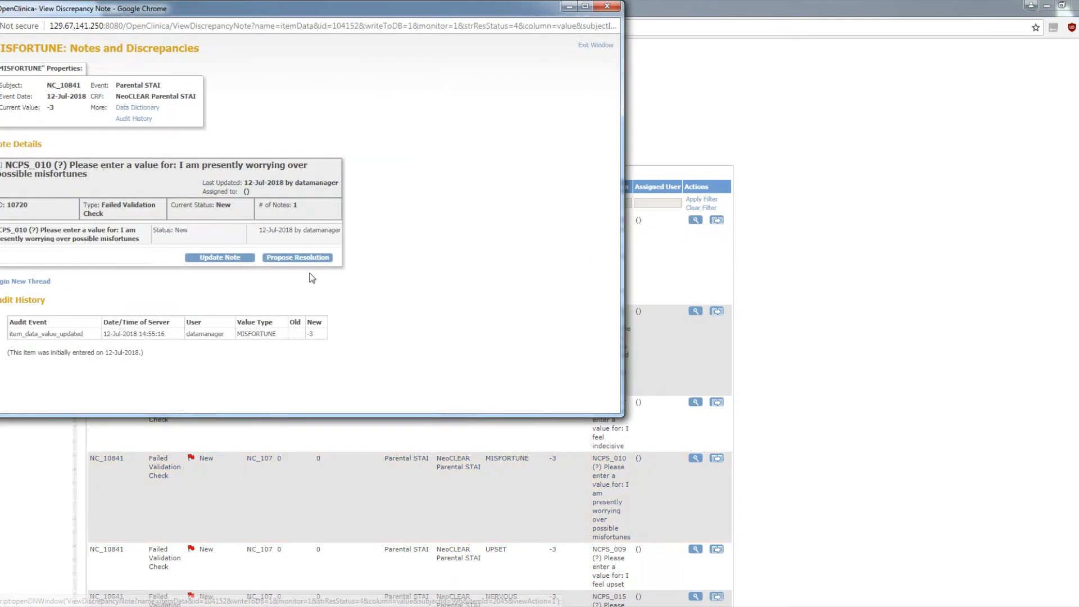
pyautogui.click(272, 258)
pyautogui.click(154, 294)
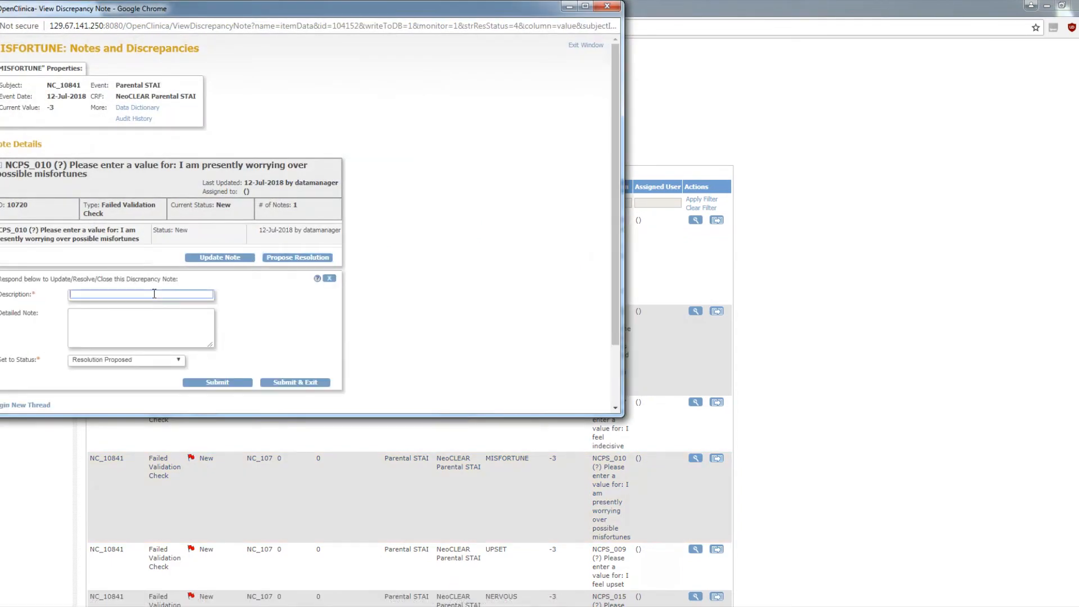
pyautogui.write('Data not')
pyautogui.write('entered on paper CRF')
pyautogui.press('Tab')
pyautogui.write('Fi')
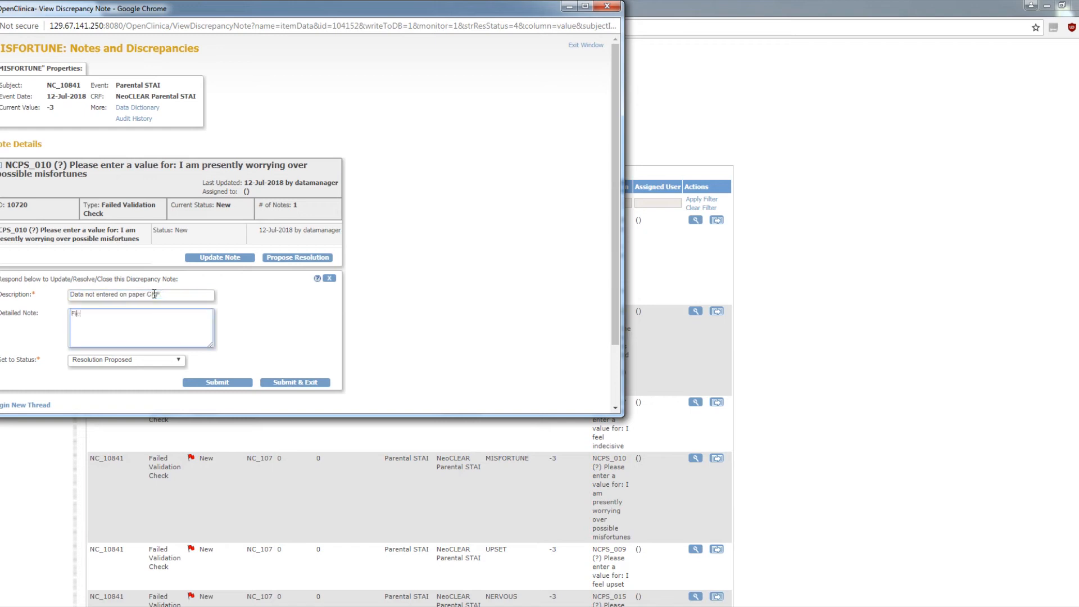
pyautogui.write('eld was not completed on paper CRF')
pyautogui.click(295, 382)
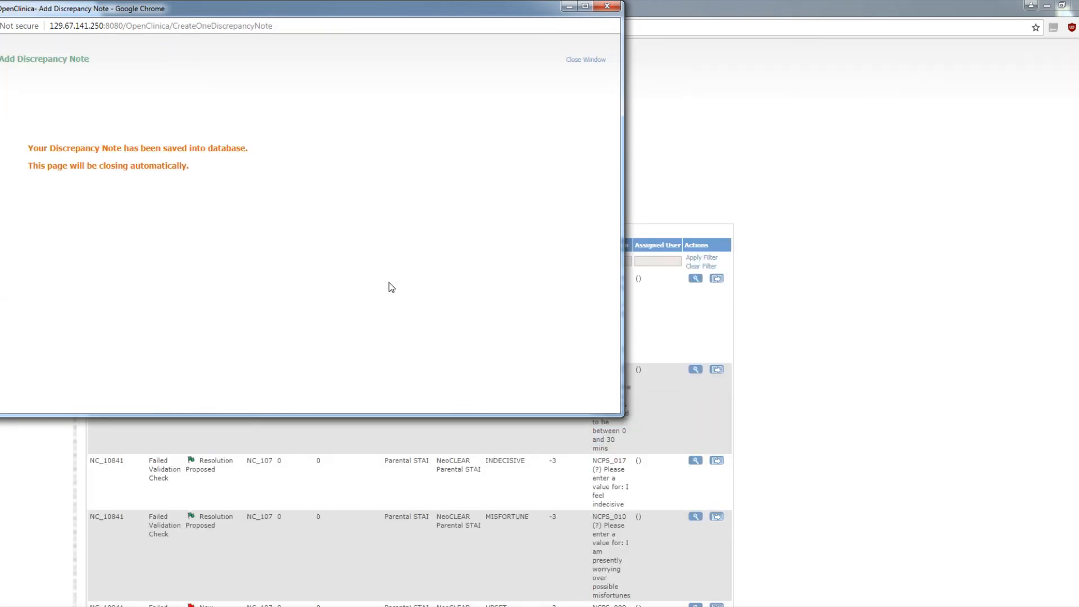